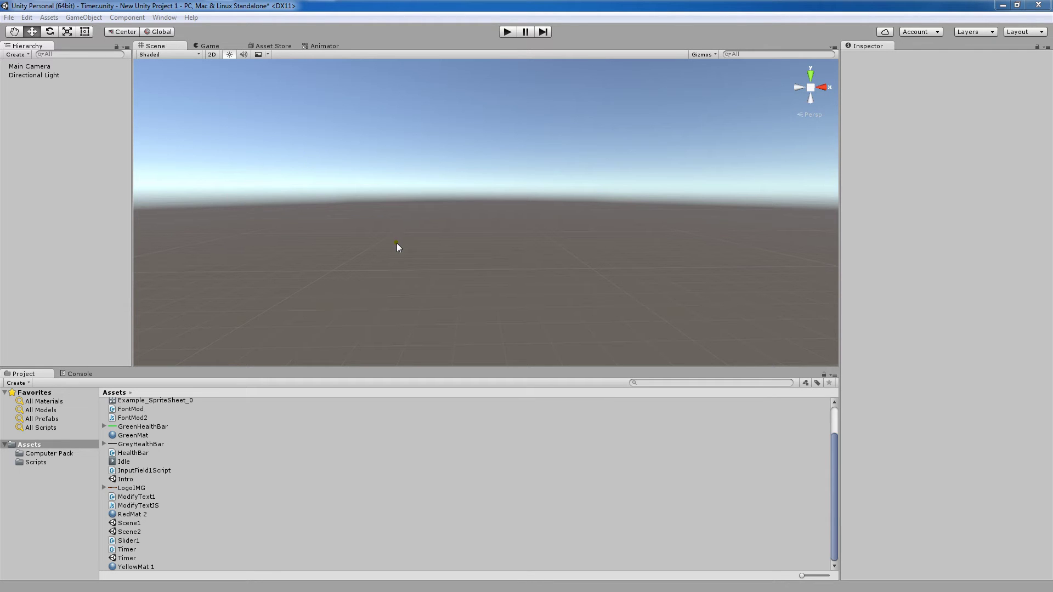
Create a UI Scroll View, then expand it to inspect Viewport, Content and both scrollbars
right_click(55, 97)
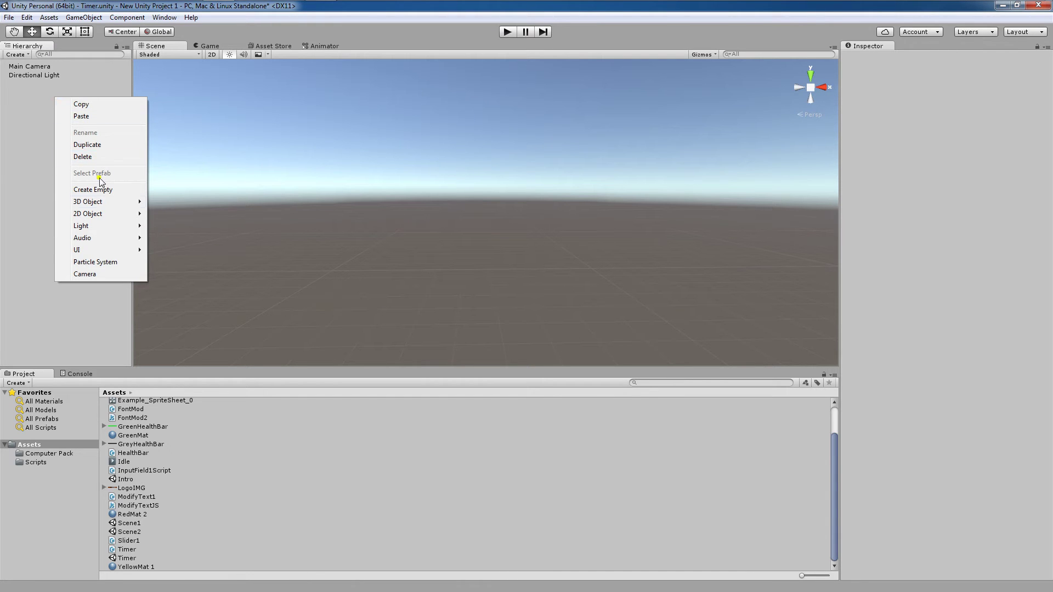
mouse_move(98, 249)
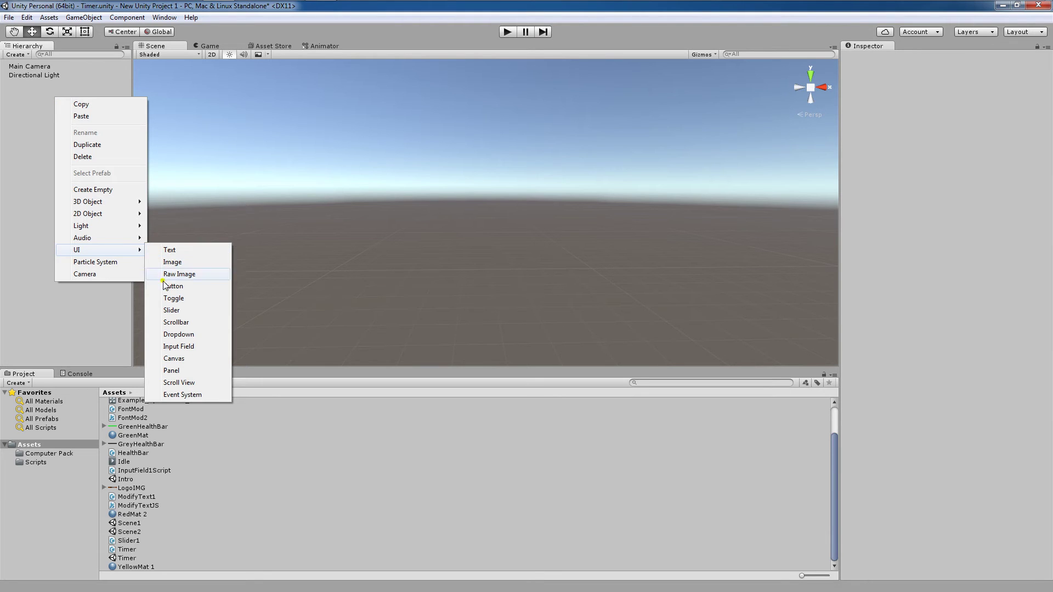
left_click(188, 382)
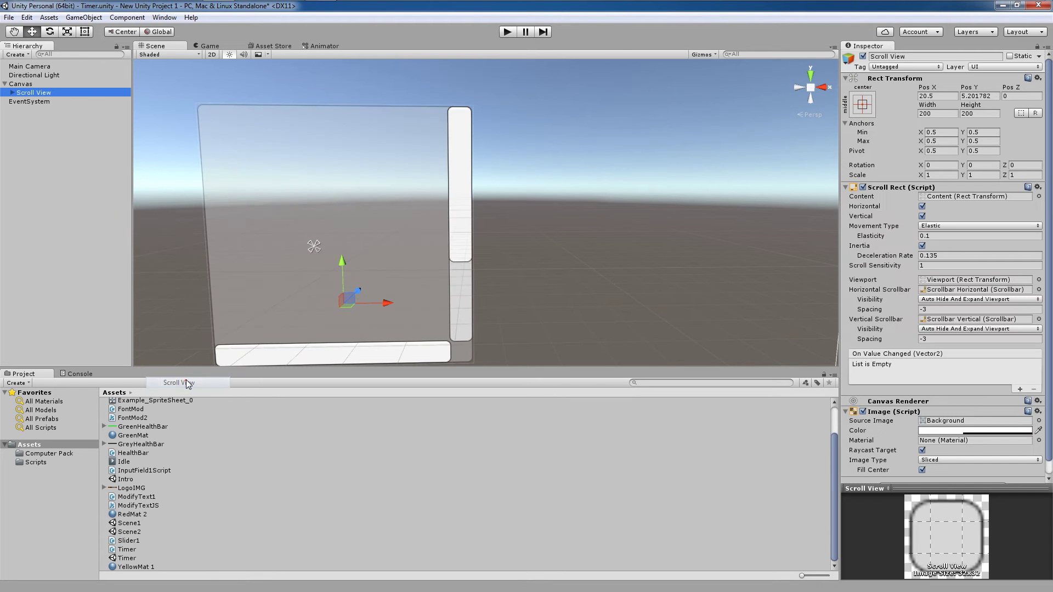
left_click(12, 92)
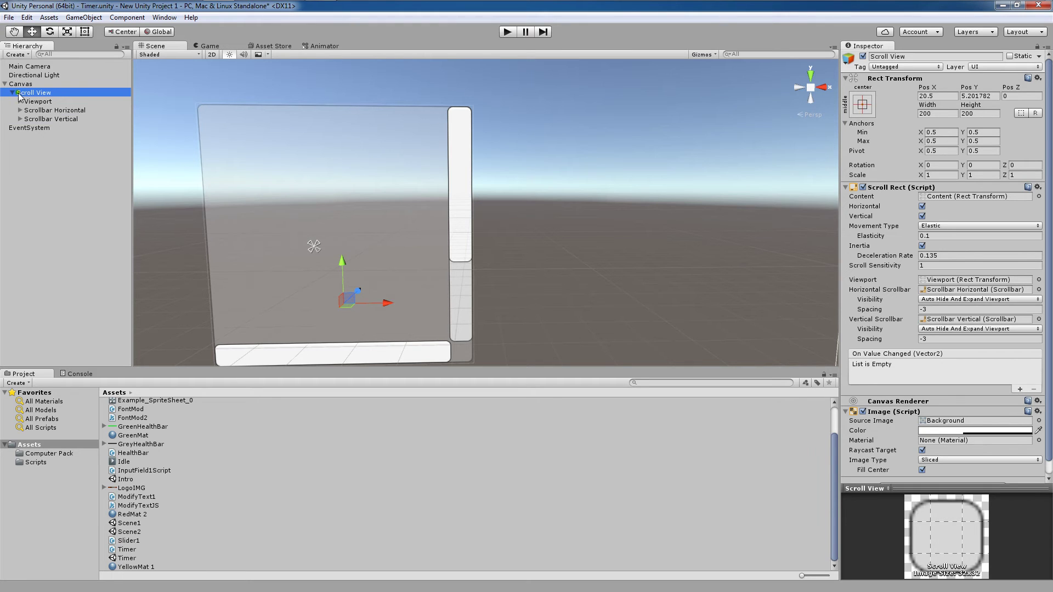
left_click(54, 101)
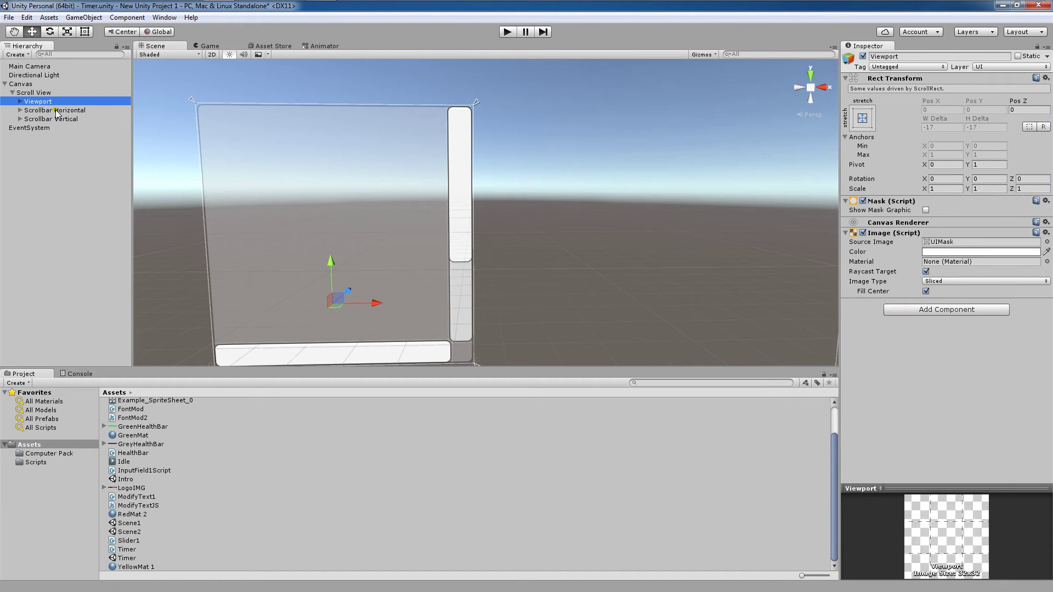
left_click(57, 110)
left_click(63, 119)
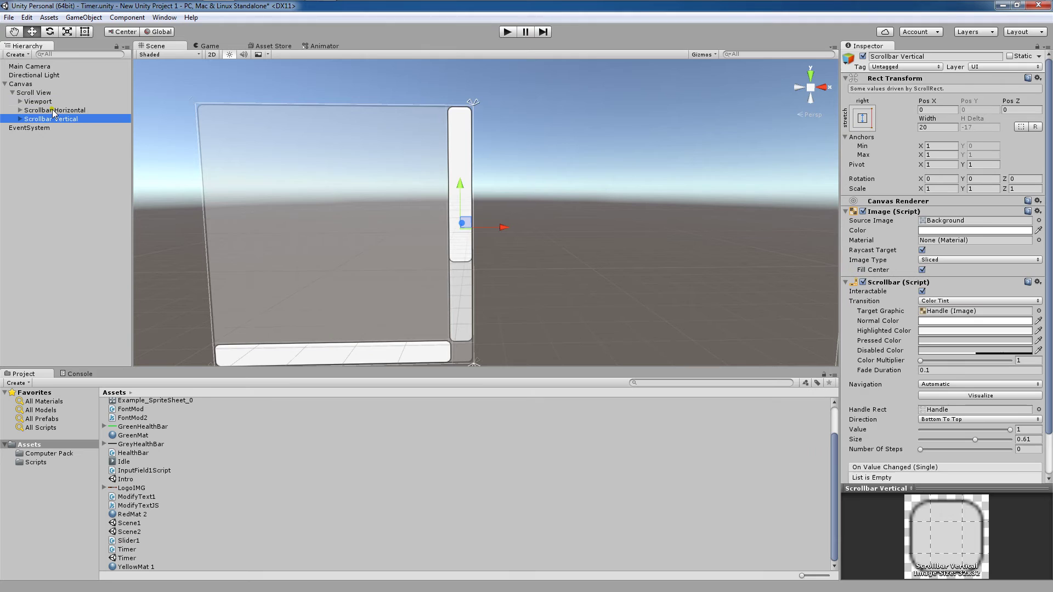
left_click(33, 101)
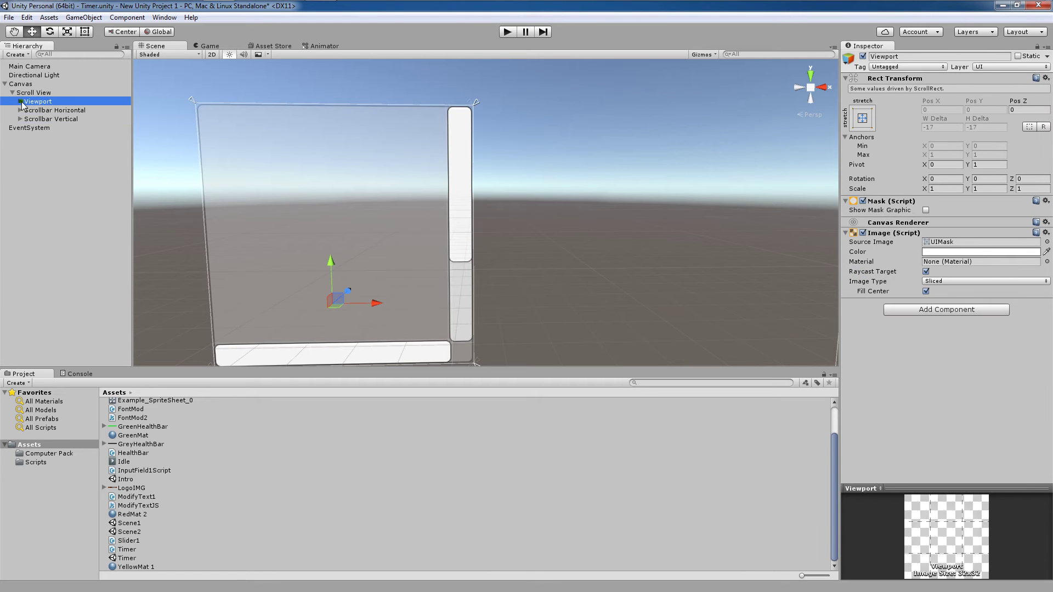
left_click(21, 102)
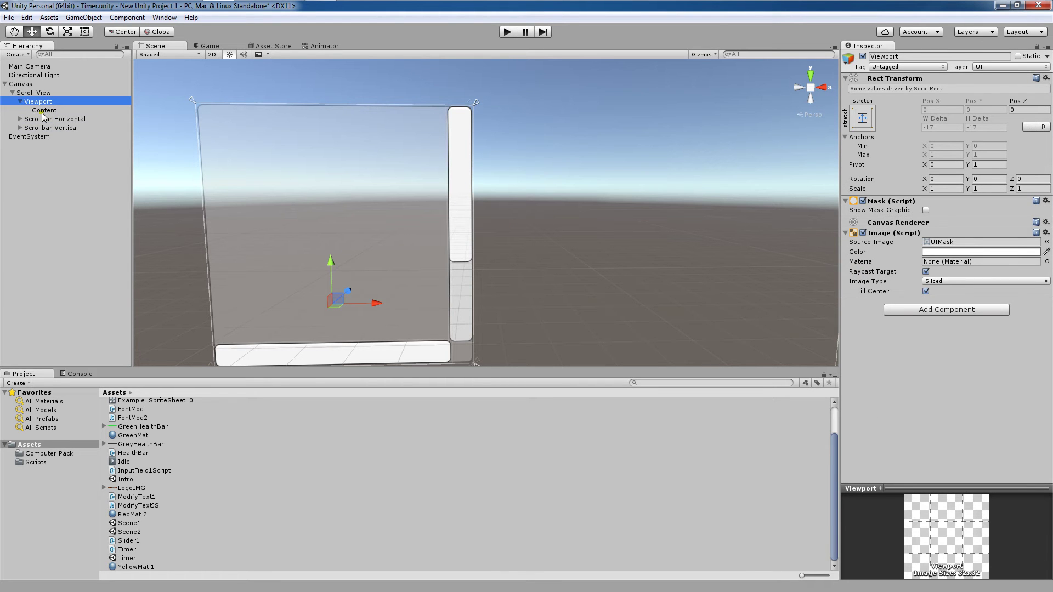
Add an Image component to Content with LogoIMG as its source image
left_click(45, 110)
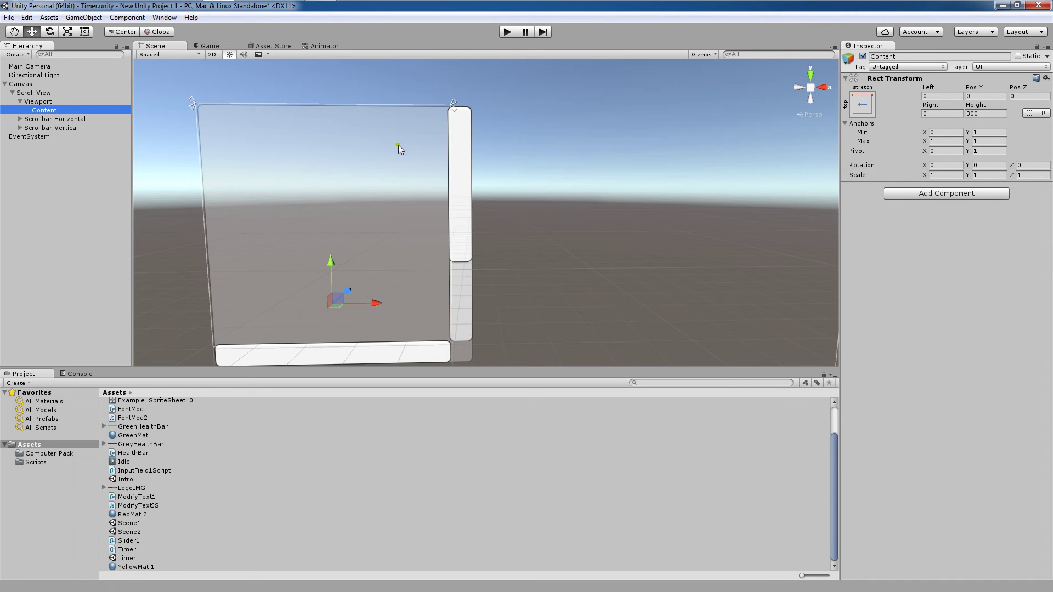
left_click(1004, 198)
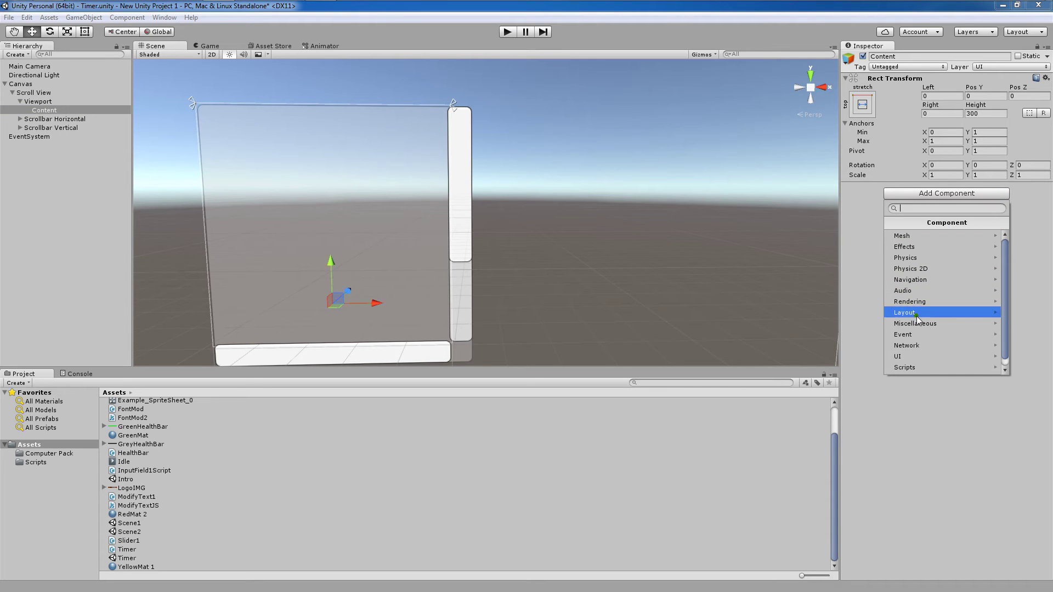
left_click(916, 357)
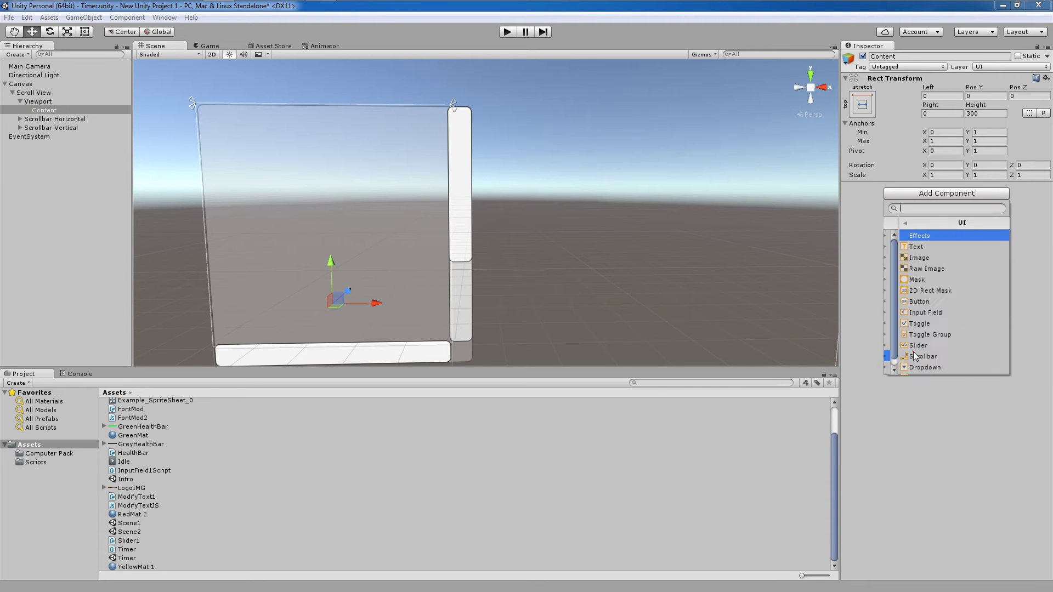
left_click(914, 257)
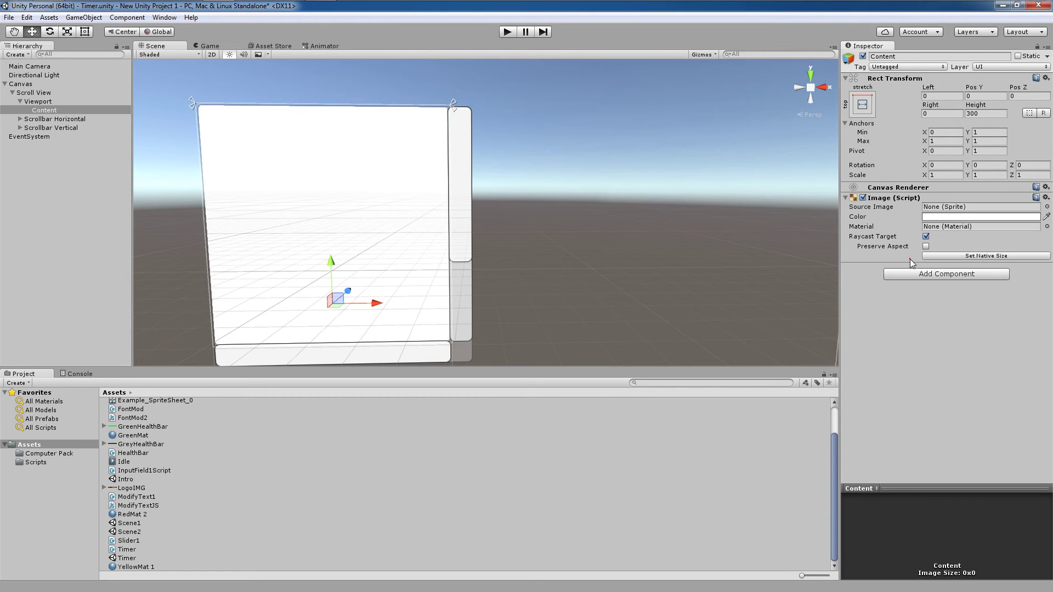
left_click(1046, 207)
scroll(787, 165, "down", 2)
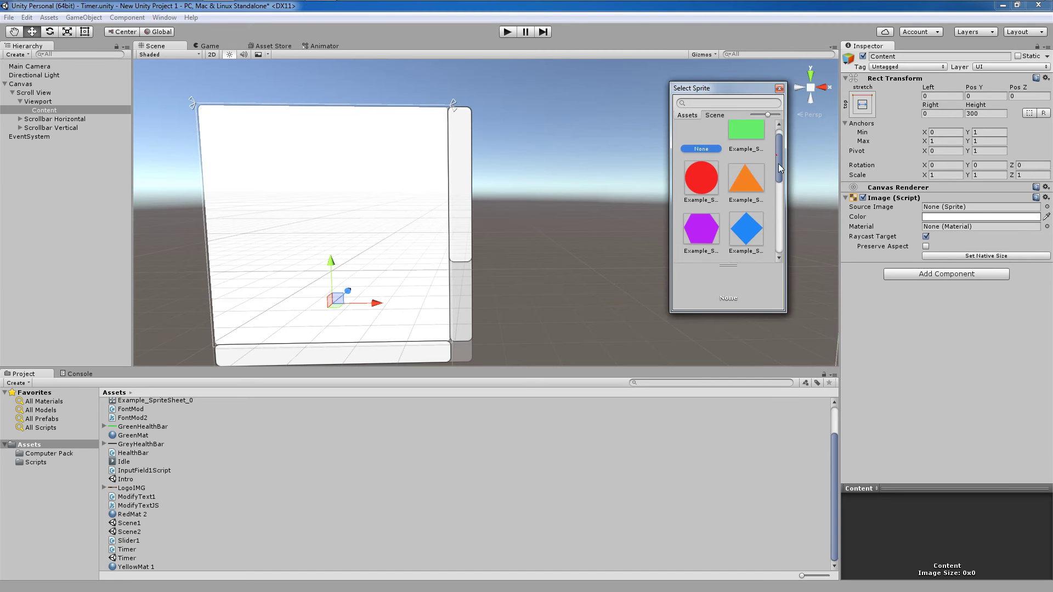
scroll(787, 189, "down", 2)
scroll(786, 206, "down", 2)
double_click(705, 175)
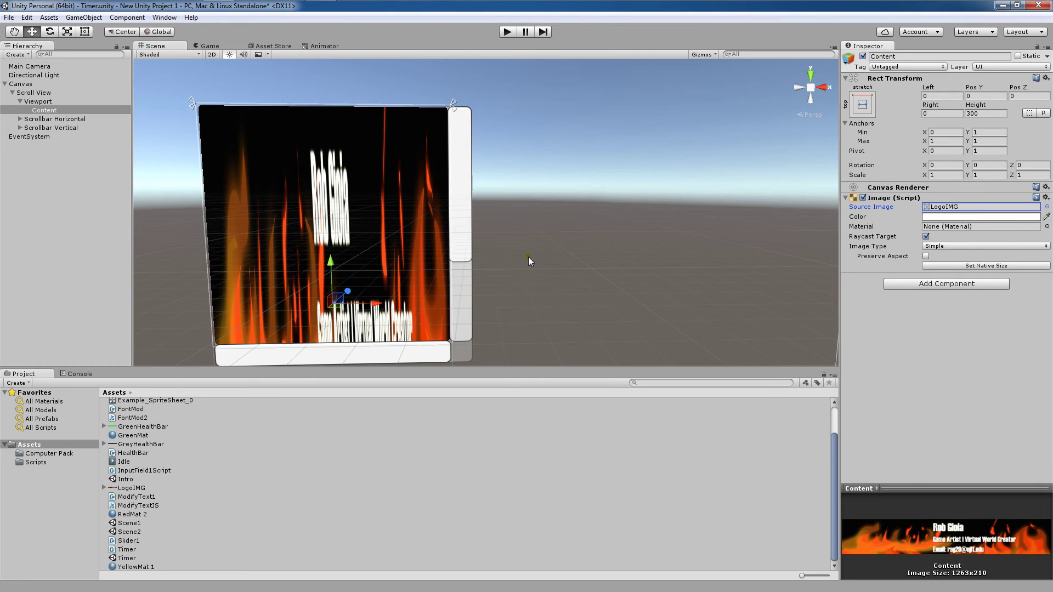
Frame Content, scale it wide horizontally, recentre the view and enter Play mode
key("f")
left_click_drag(528, 211, 846, 233)
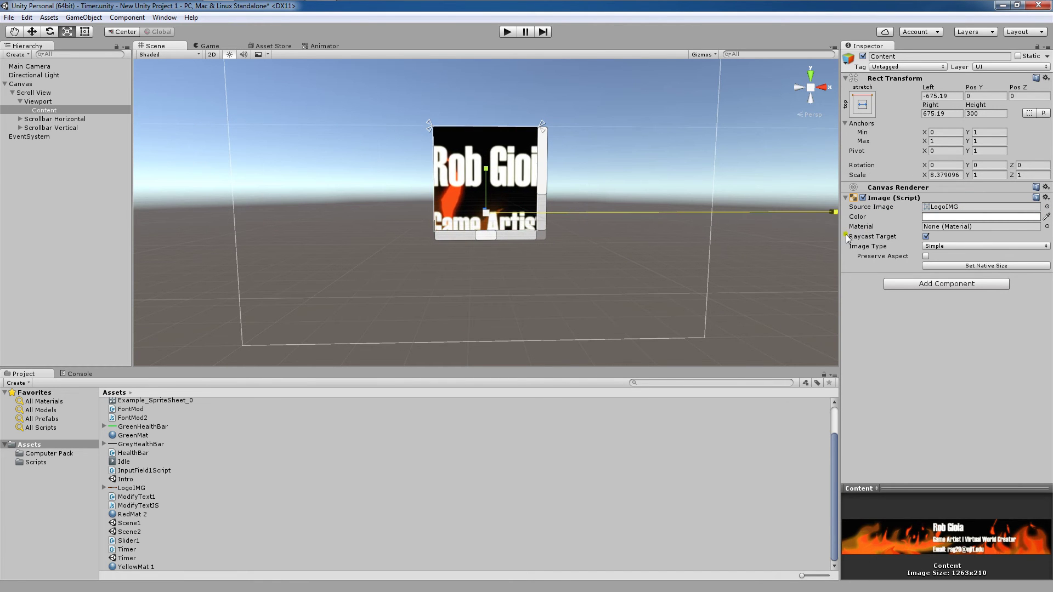
left_click_drag(846, 233, 872, 235)
left_click_drag(486, 214, 486, 144)
key("e")
key("w")
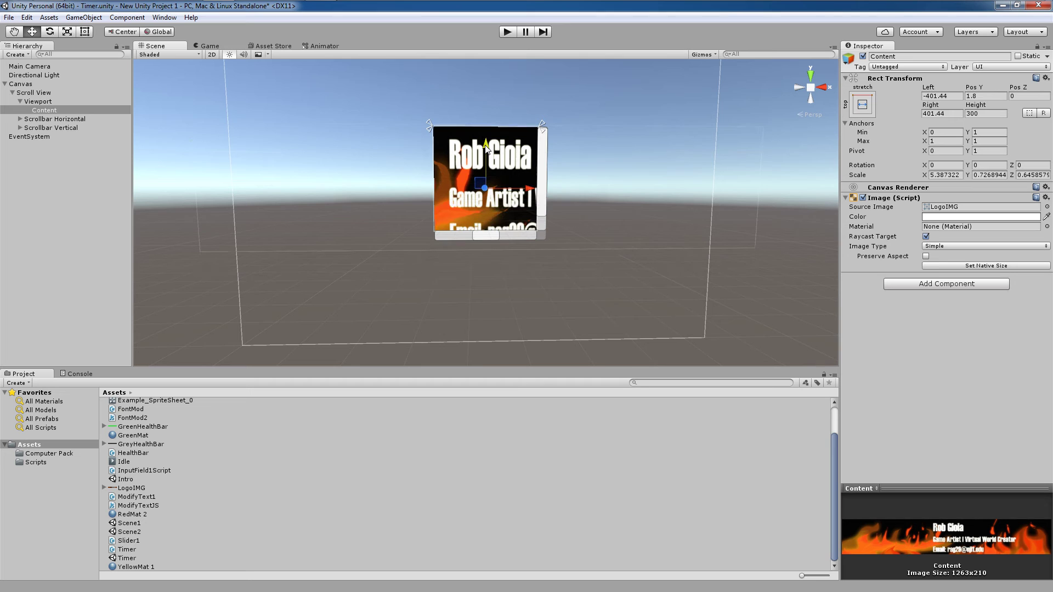
scroll(508, 166, "up", 1)
scroll(505, 172, "up", 1)
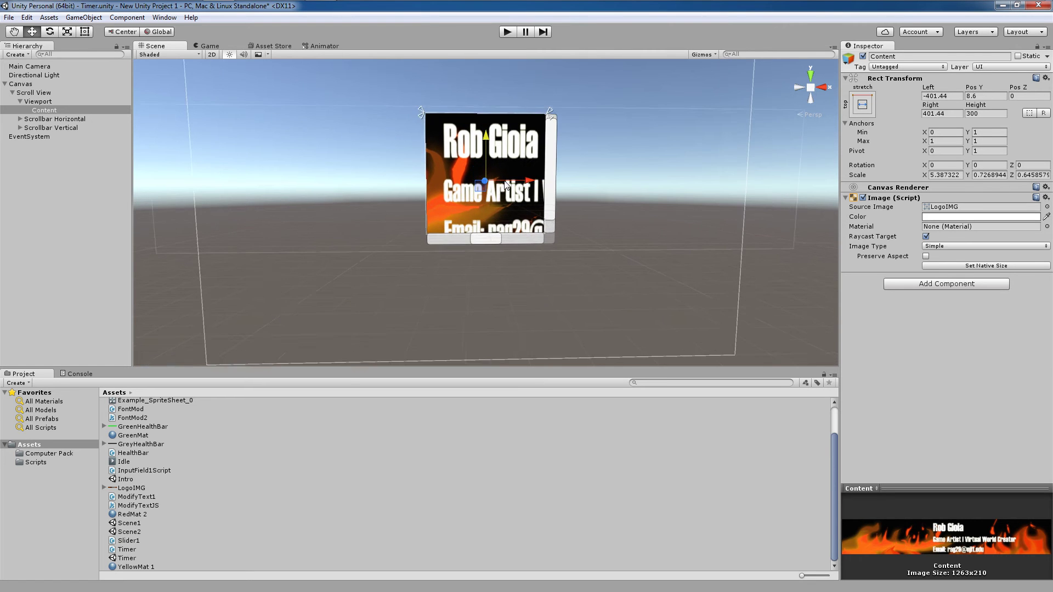
scroll(503, 176, "up", 2)
scroll(501, 181, "up", 2)
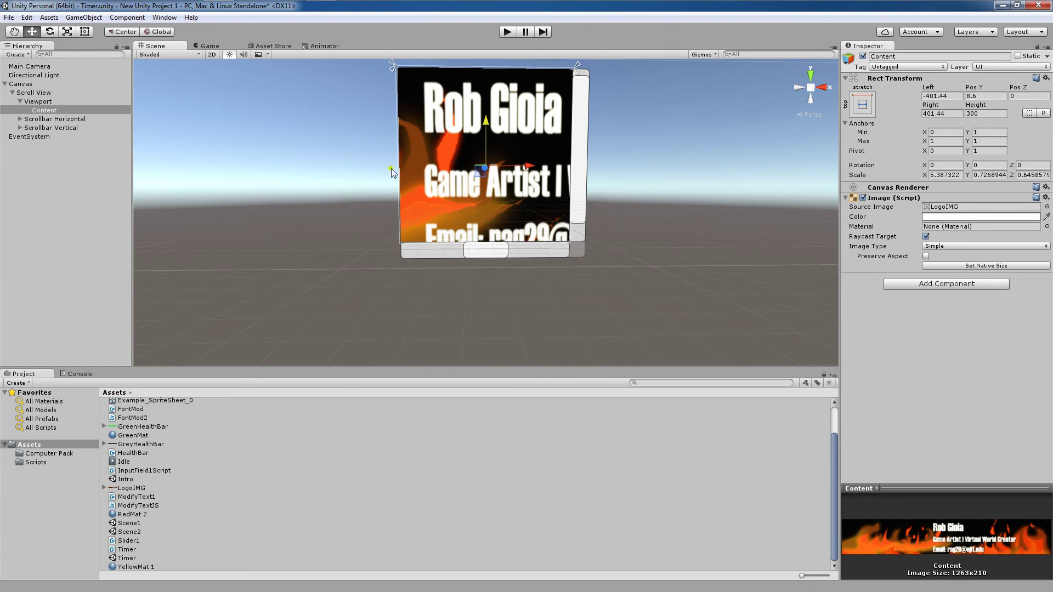
scroll(391, 173, "up", 1)
scroll(388, 189, "up", 1)
mouse_move(387, 193)
middle_mouse_down()
mouse_move(384, 206)
mouse_move(353, 187)
middle_mouse_up()
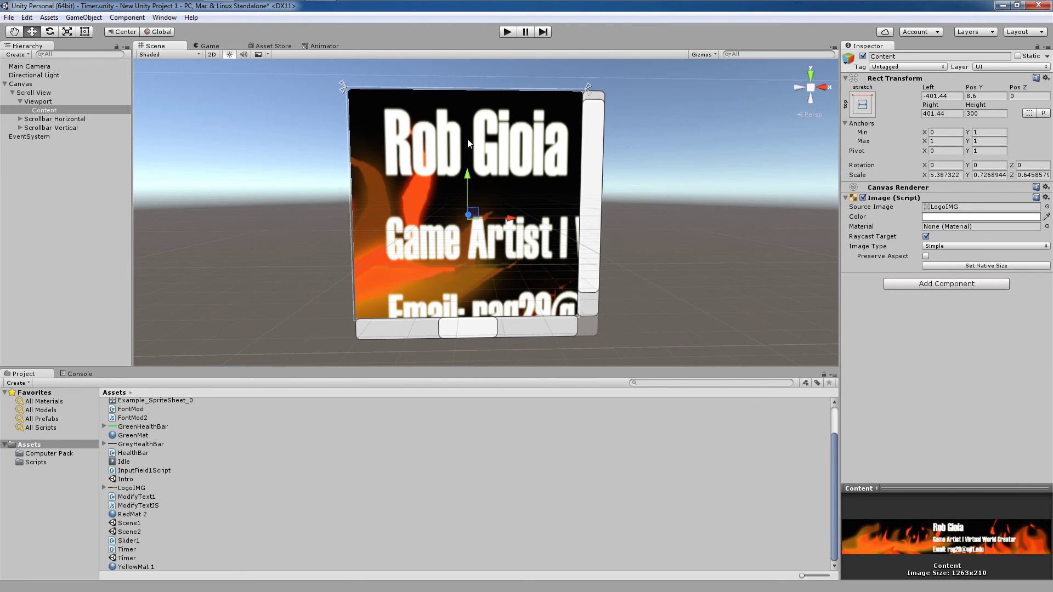
left_click(508, 36)
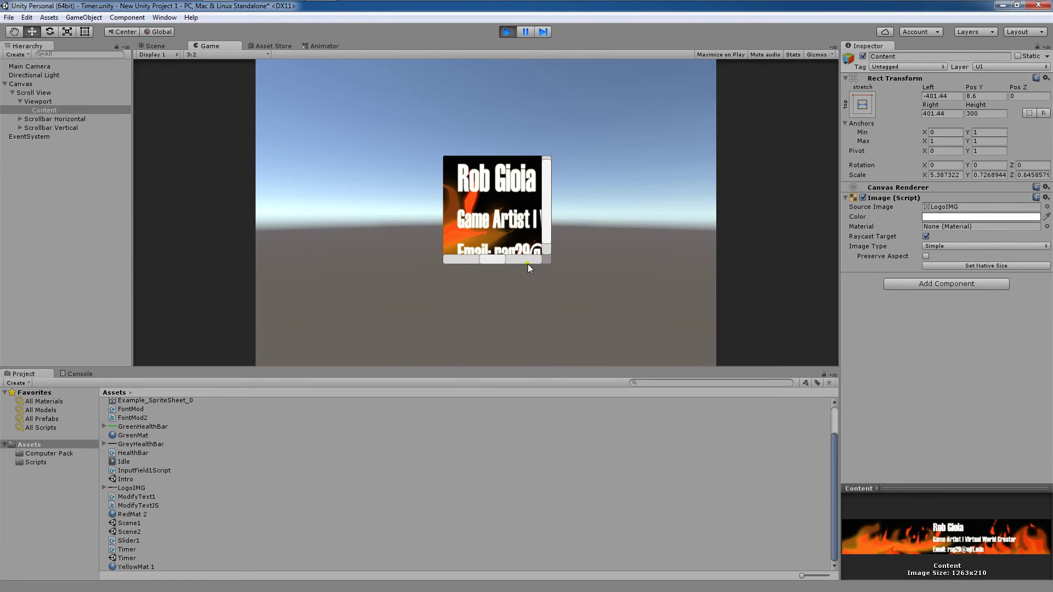
Exit Play mode, frame the Canvas, and scale the Scroll View about 2.4 times, recentred
left_click(504, 33)
left_click(53, 83)
key("f")
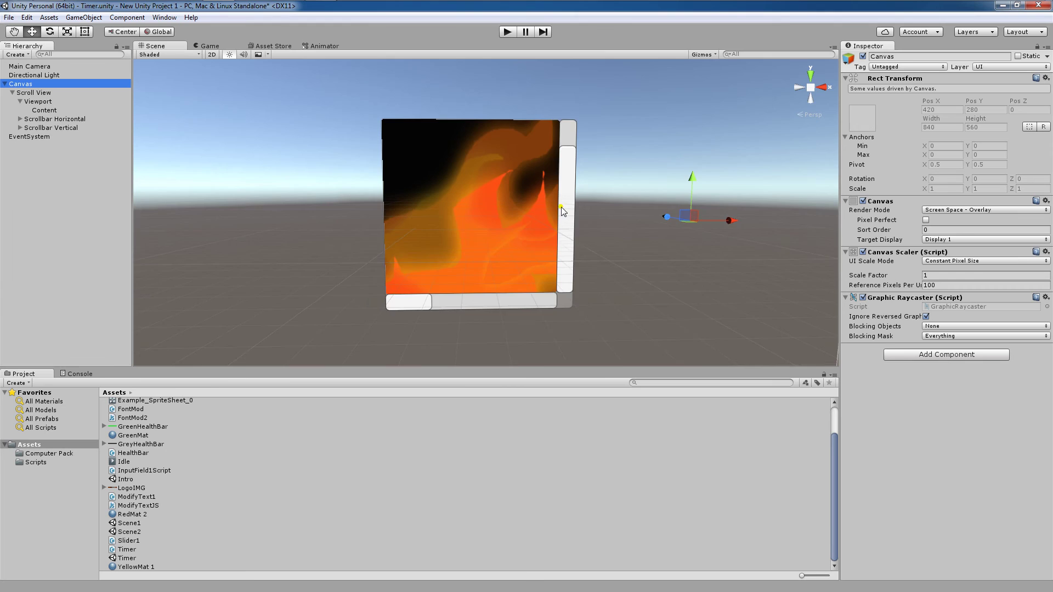
left_click(67, 93)
key("r")
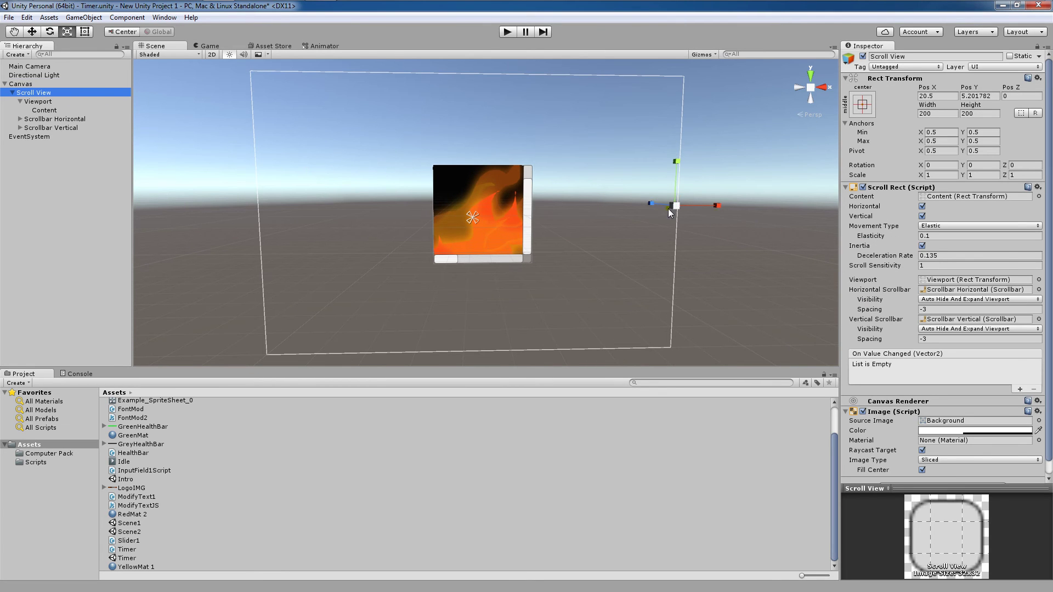
left_click_drag(684, 208, 756, 207)
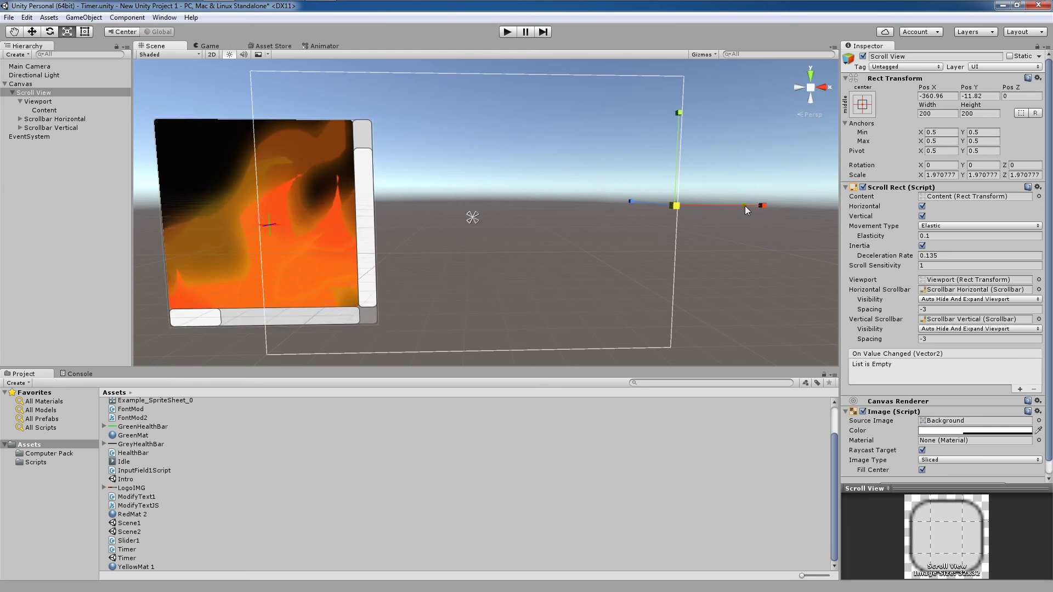
key("w")
left_click_drag(700, 205, 977, 211)
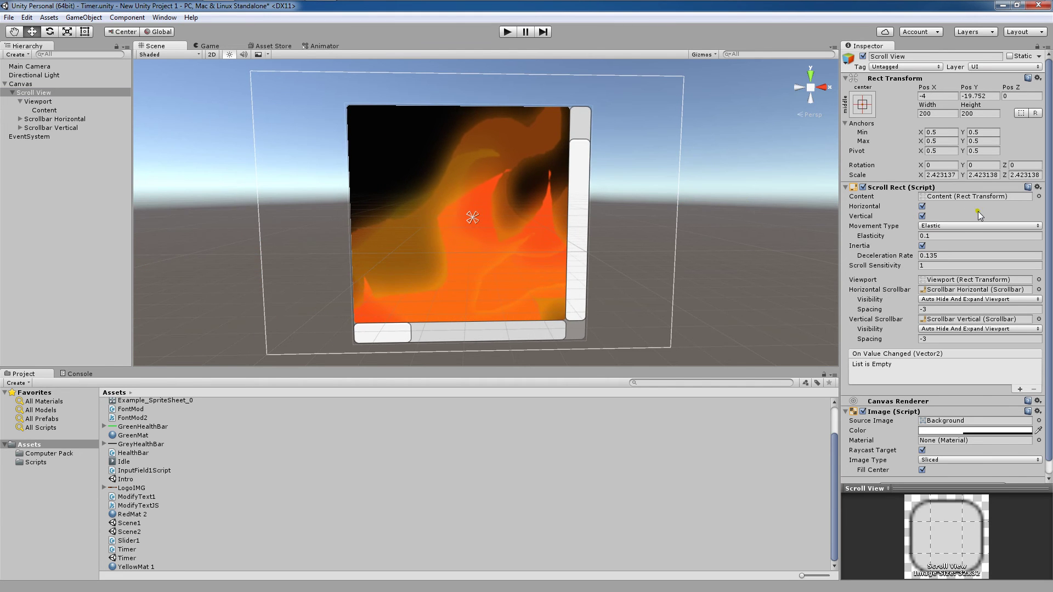
left_click(506, 37)
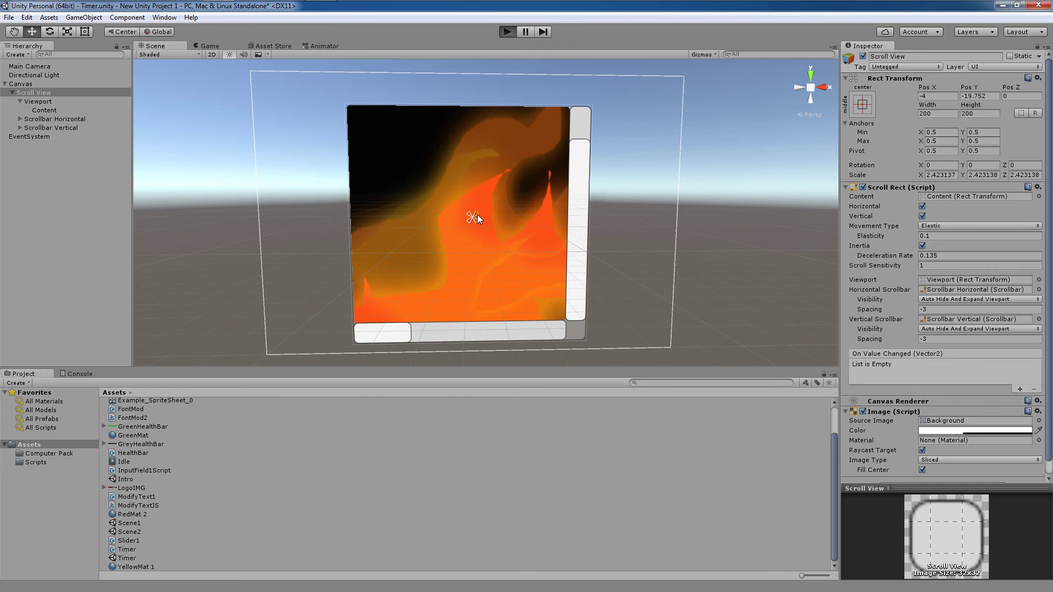
mouse_move(475, 224)
left_mouse_down()
mouse_move(497, 226)
mouse_move(457, 201)
left_mouse_up()
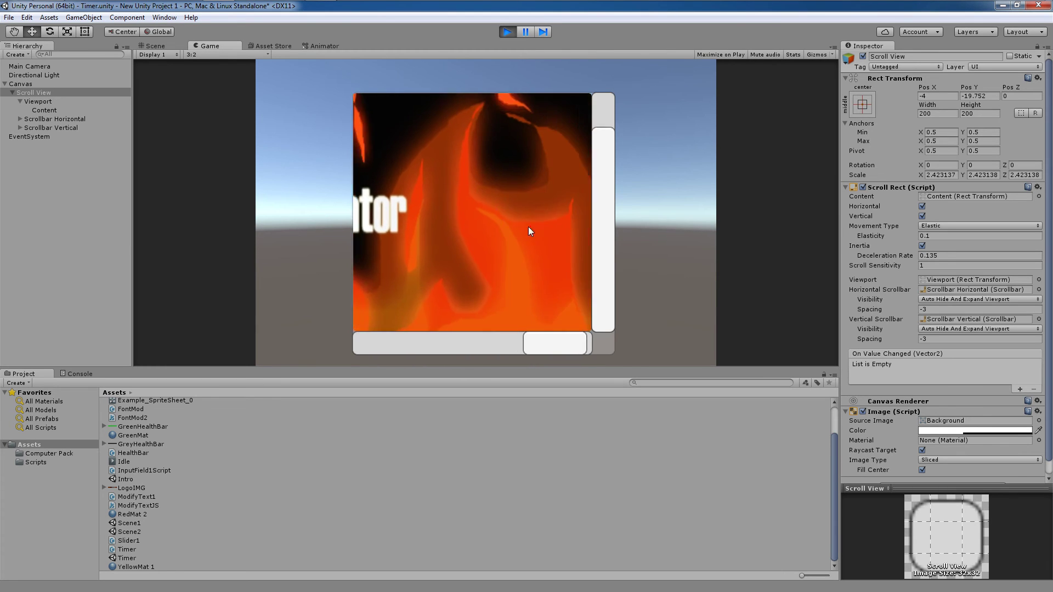
left_click_drag(525, 223, 628, 230)
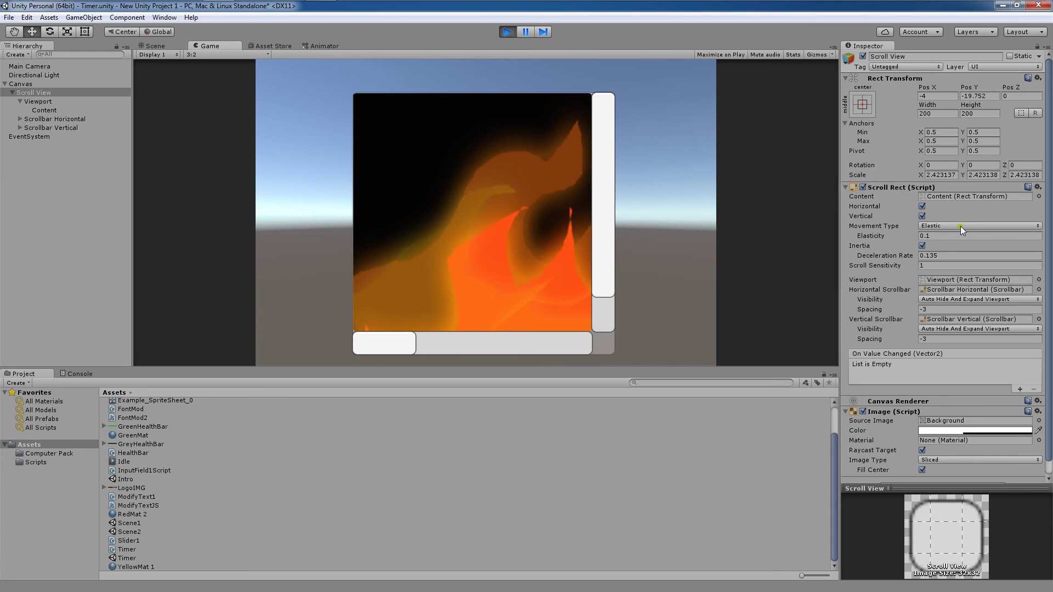
left_click_drag(587, 222, 467, 193)
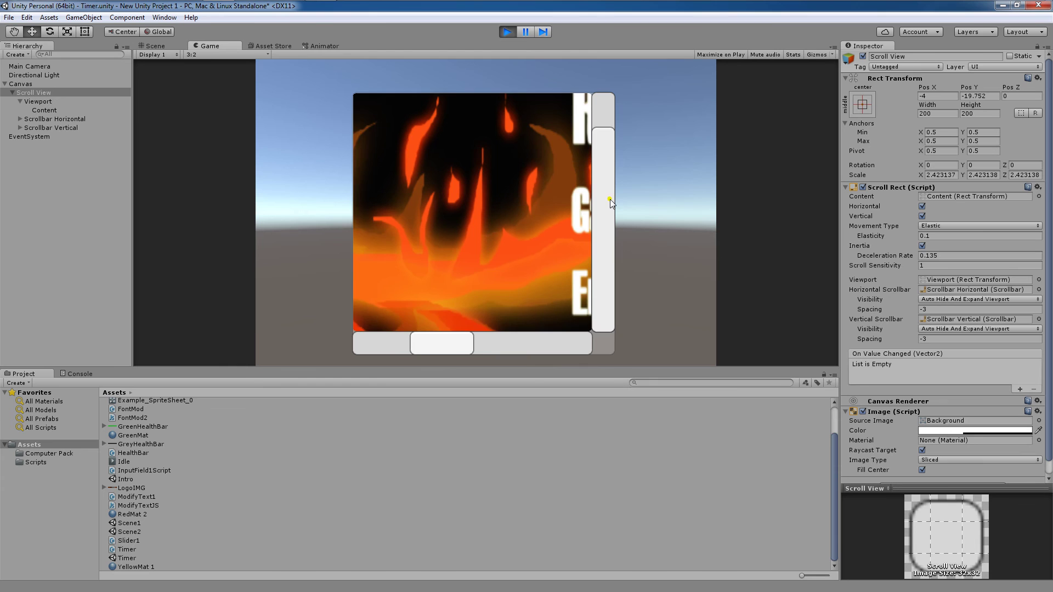
mouse_move(468, 343)
left_mouse_down()
mouse_move(560, 345)
mouse_move(426, 338)
mouse_move(556, 317)
mouse_move(491, 118)
left_mouse_up()
Stop Play mode, expand both scrollbars and their Sliding Areas, and select the horizontal Handle
left_click(511, 36)
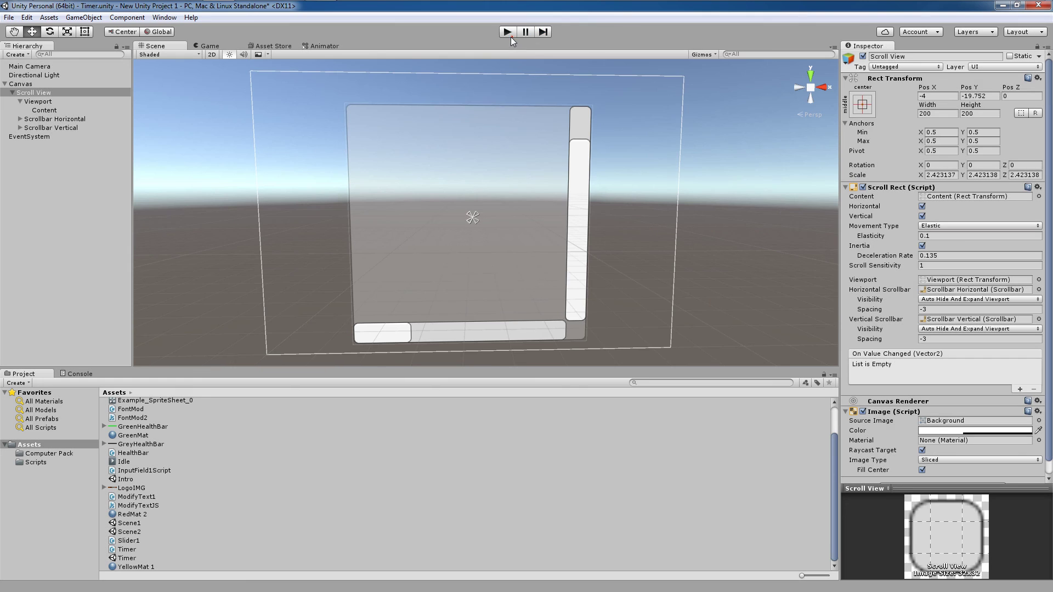
left_click(65, 128)
left_click(20, 128)
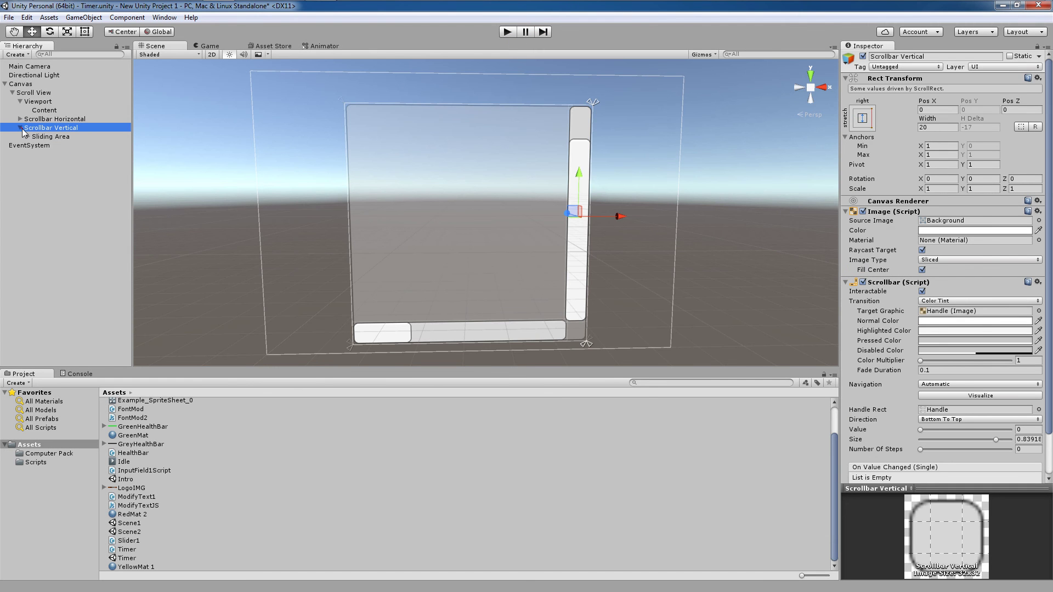
left_click(20, 119)
left_click(50, 128)
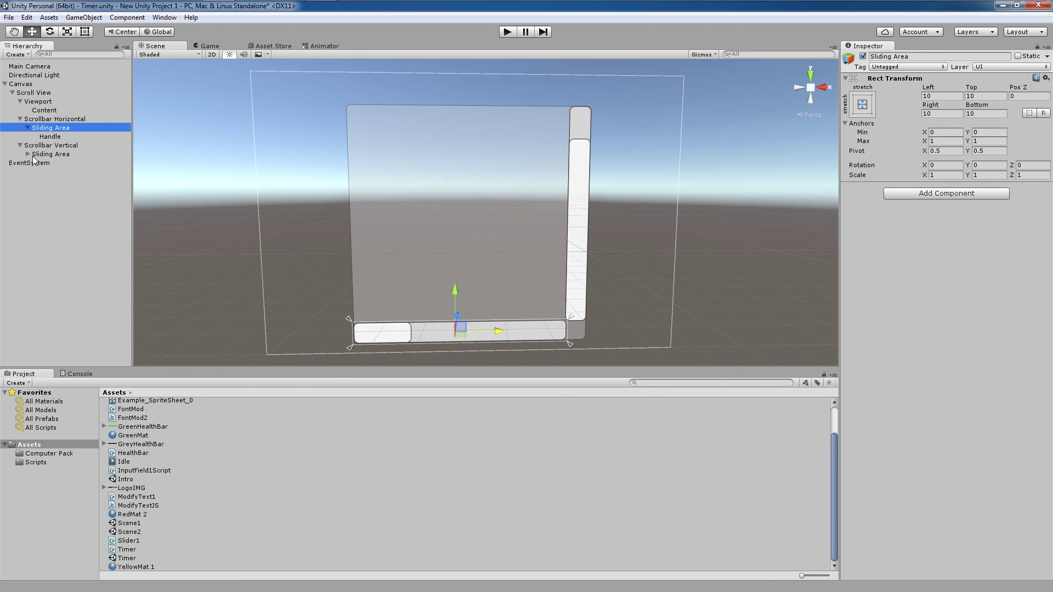
left_click(26, 154)
left_click(51, 137)
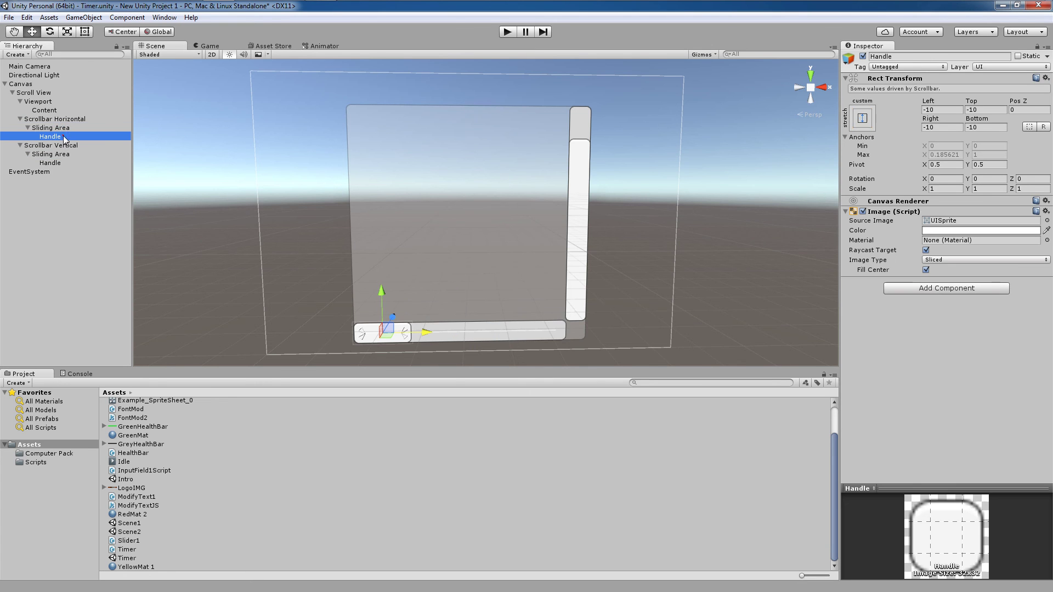
left_click_drag(426, 336, 428, 336)
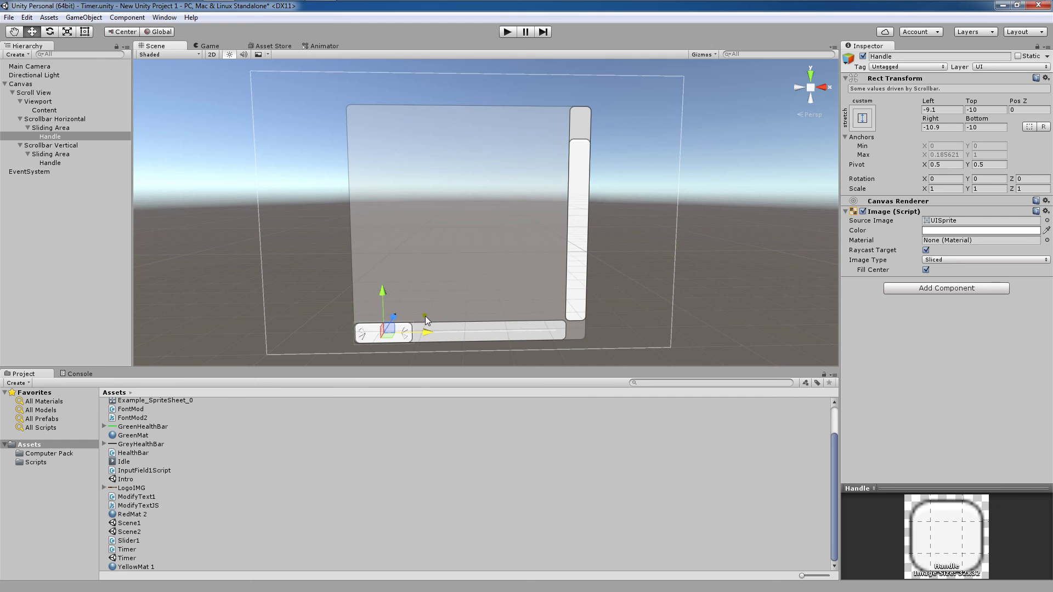
Review Scroll View, Viewport, both scrollbars, Sliding Area and Handle one after another
left_click(46, 94)
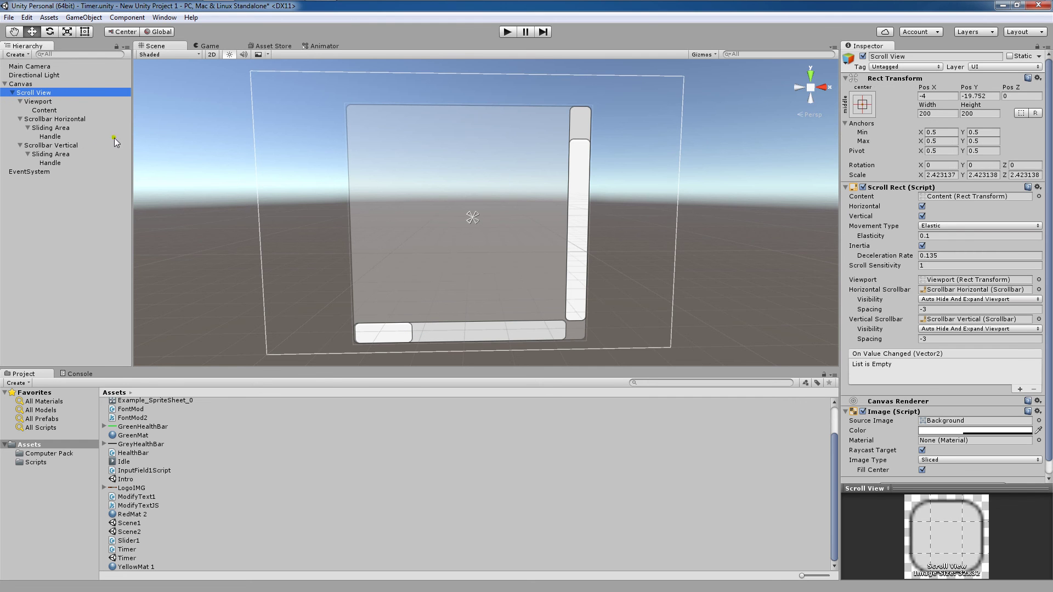
left_click(49, 101)
left_click(64, 120)
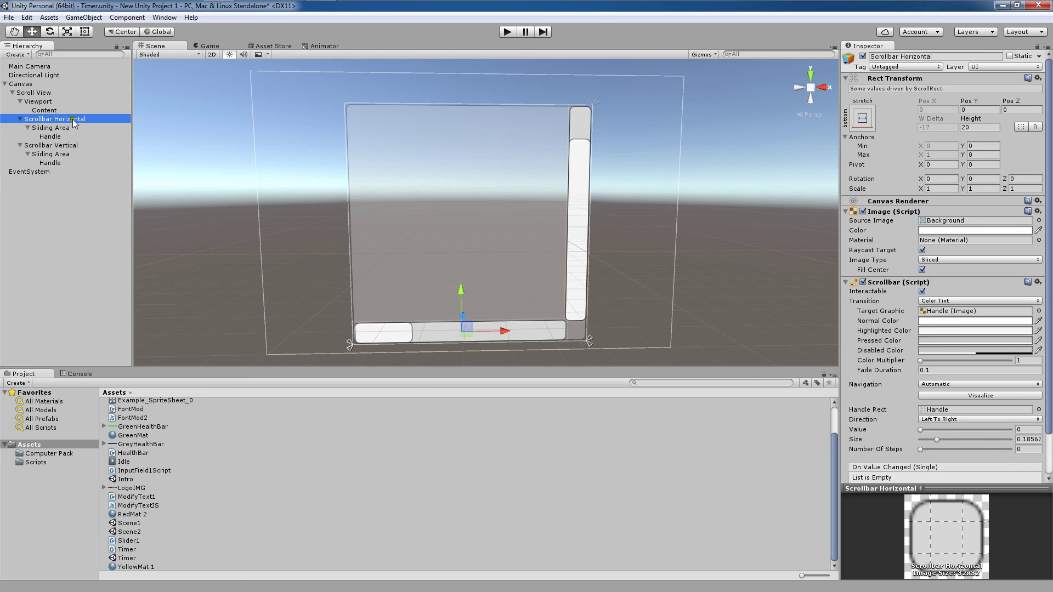
left_click(54, 145)
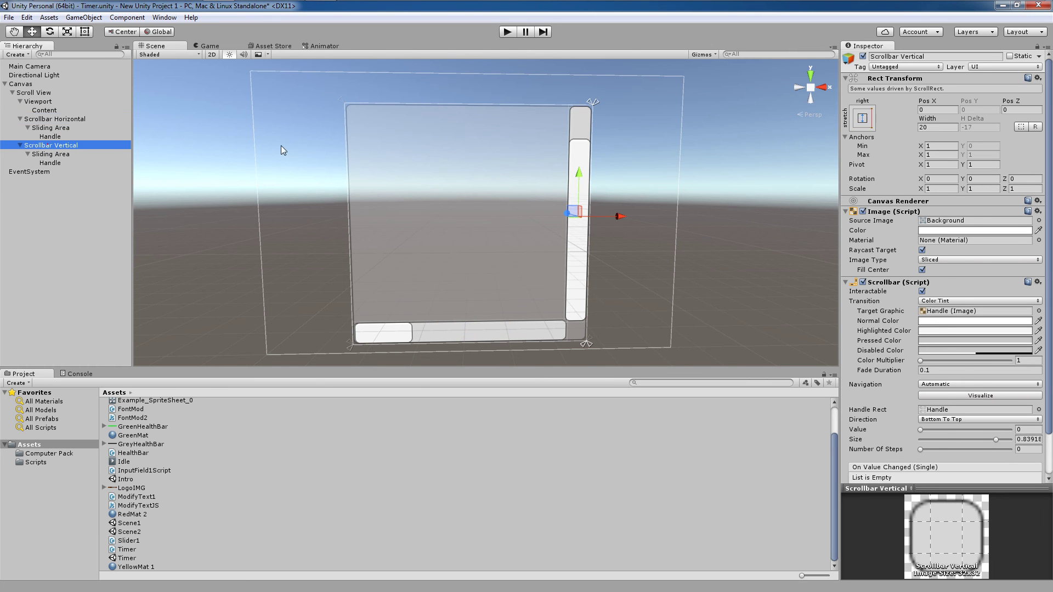
left_click(72, 127)
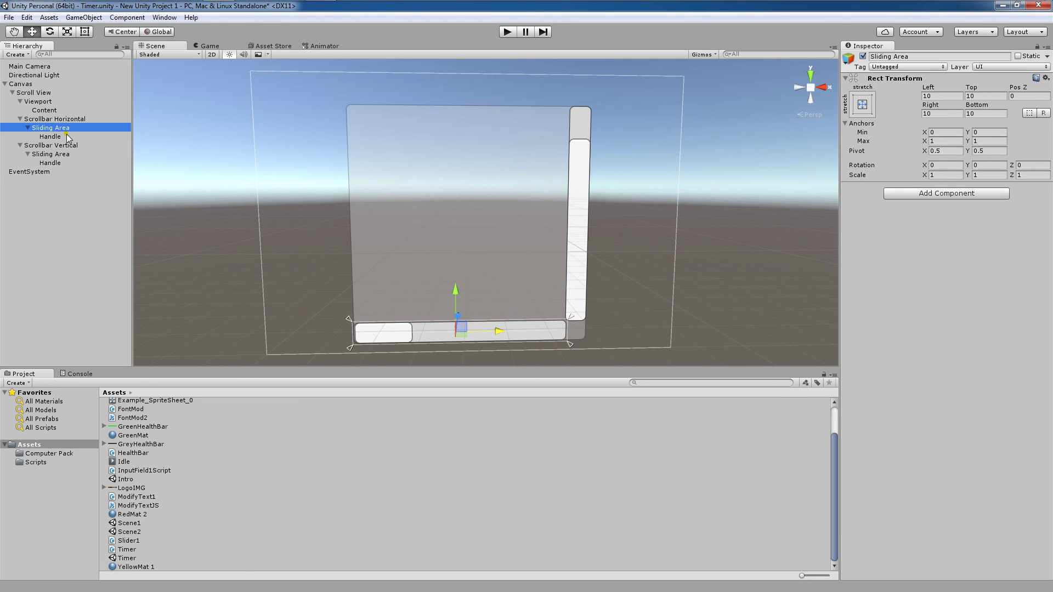
left_click(67, 137)
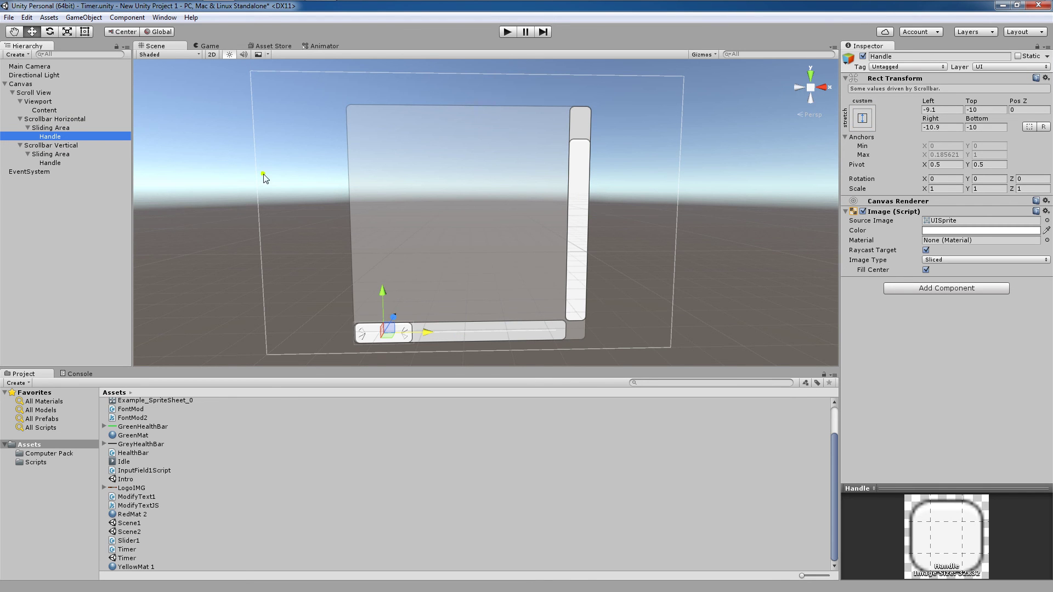